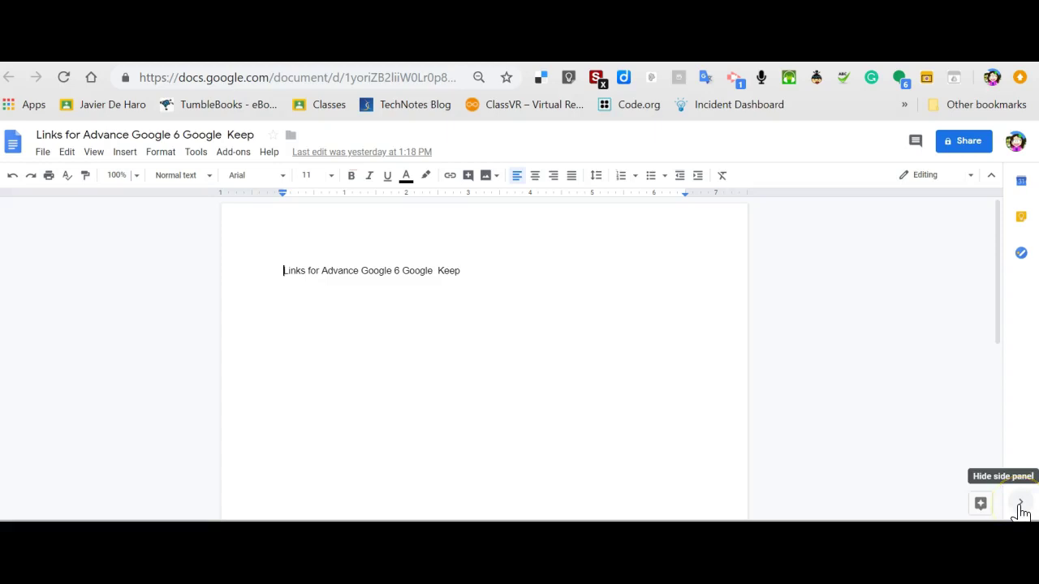
Hide the Calendar, Keep and Tasks side panel, then show it again.
click(1020, 506)
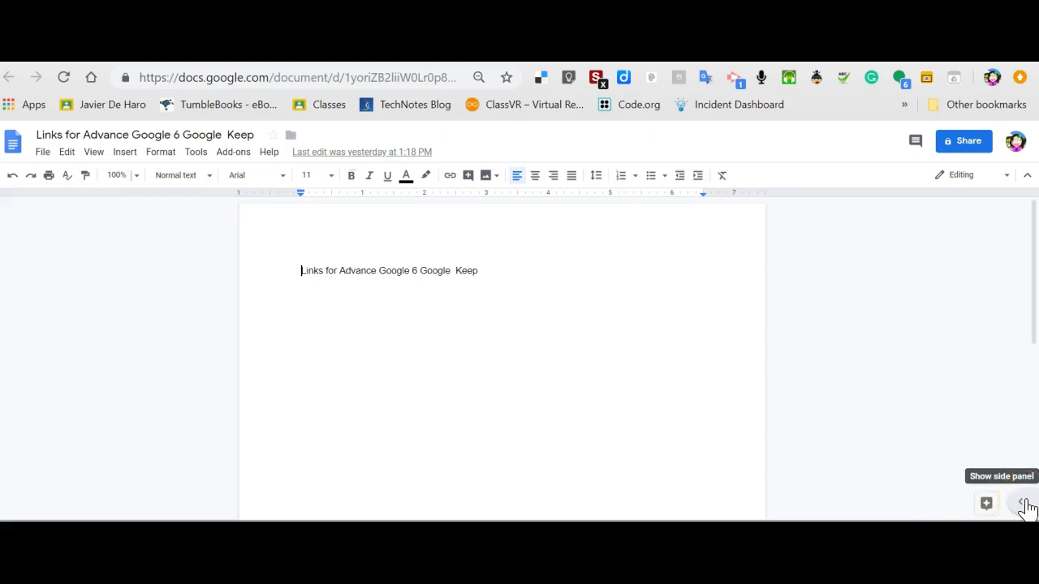
click(1024, 504)
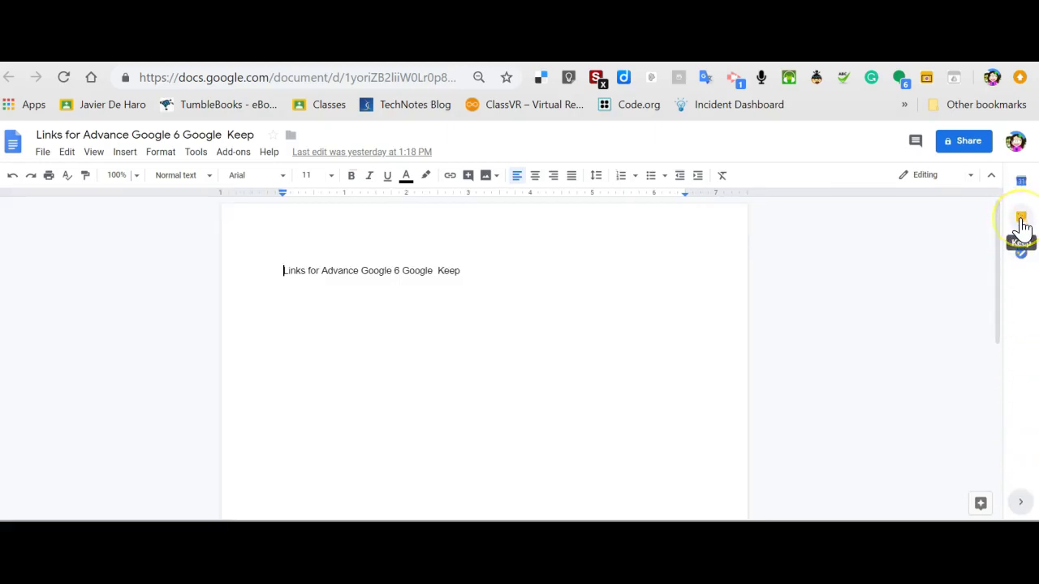
Open the Keep notes panel and look through the existing notes, returning to the top.
click(1021, 227)
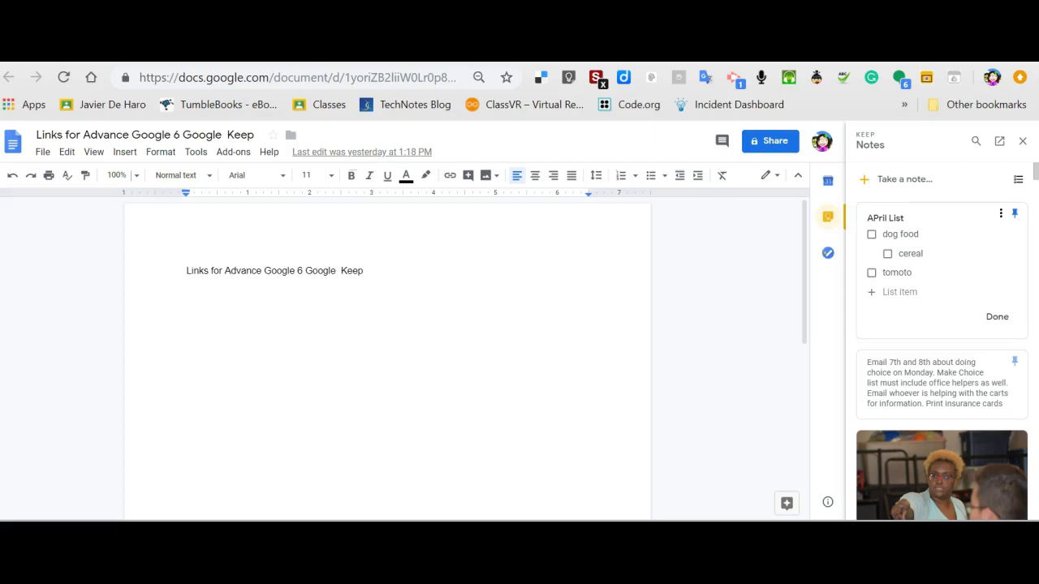
scroll(941, 333, down, 10)
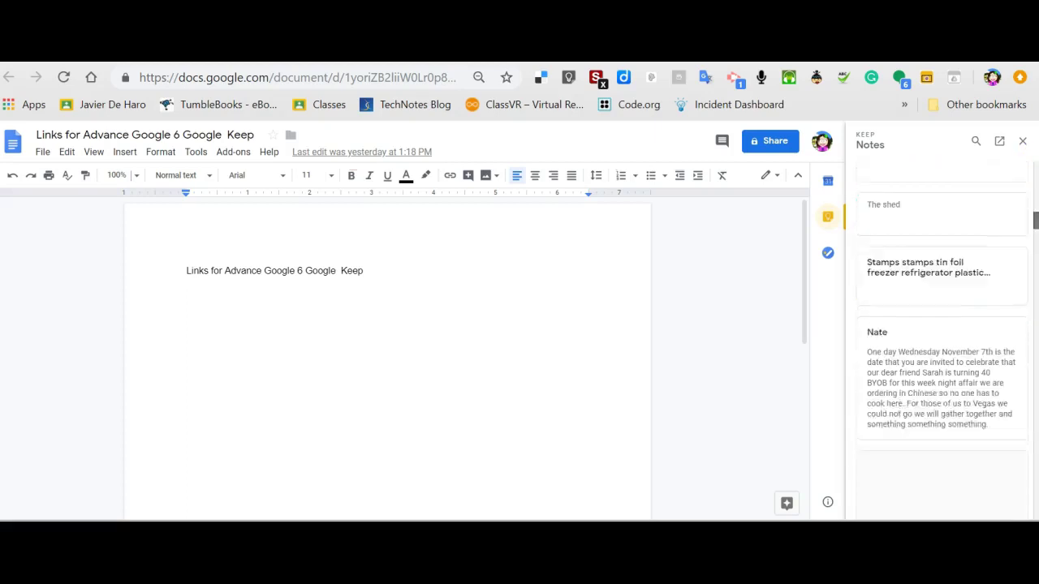
scroll(941, 332, down, 10)
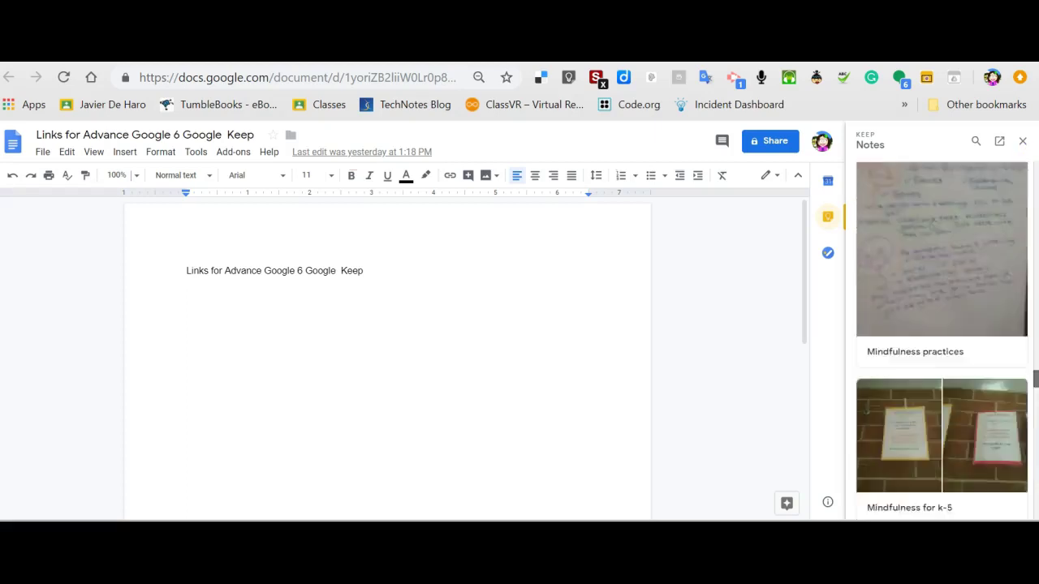
drag(1035, 400, 1027, 169)
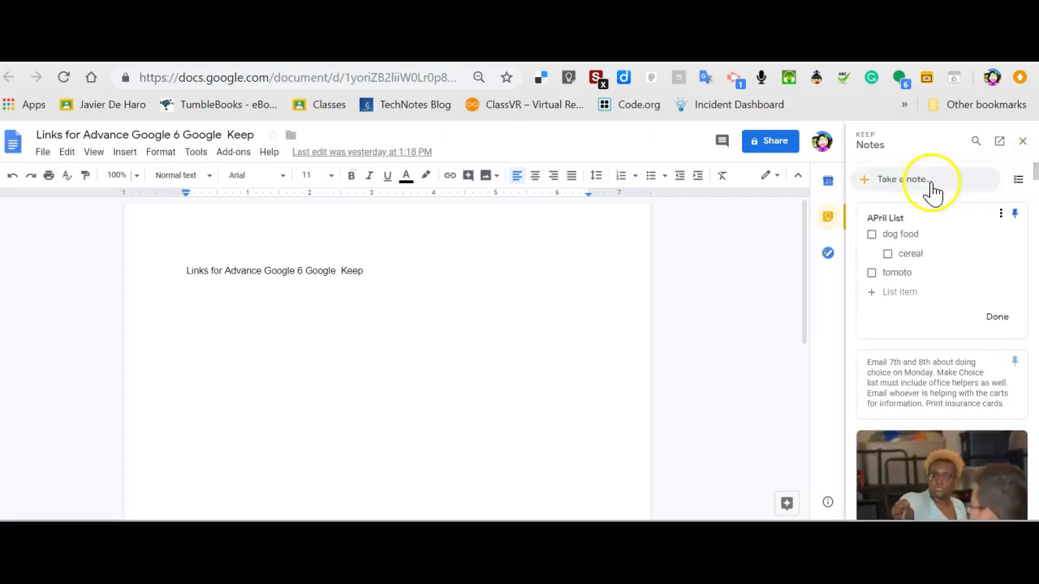
Write a new Keep note reading 'need tutorials for session 6'.
click(884, 206)
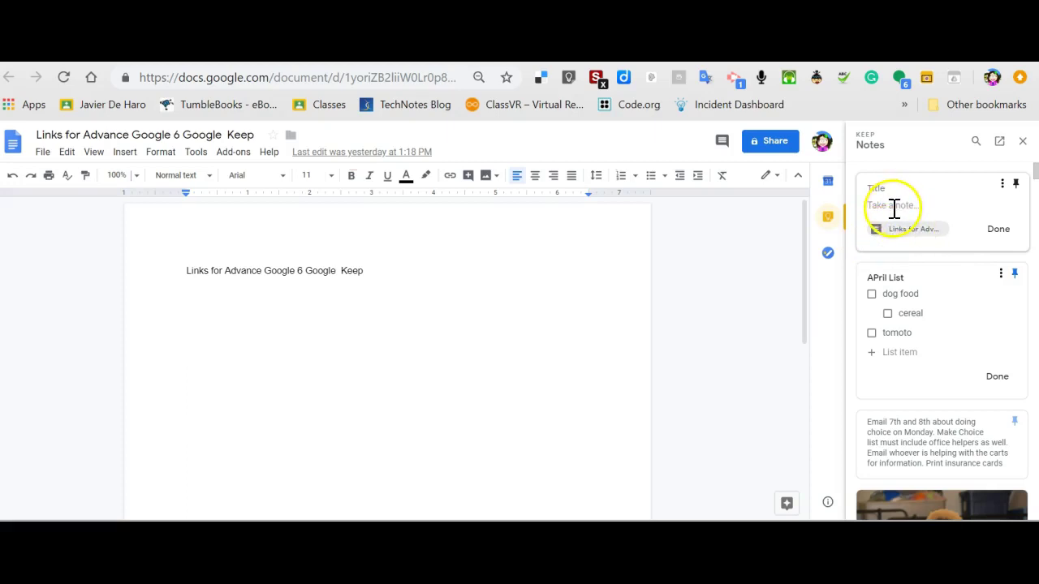
text(need tutorials for session 6)
Open the saved session 6 note in the full Google Keep site.
click(998, 230)
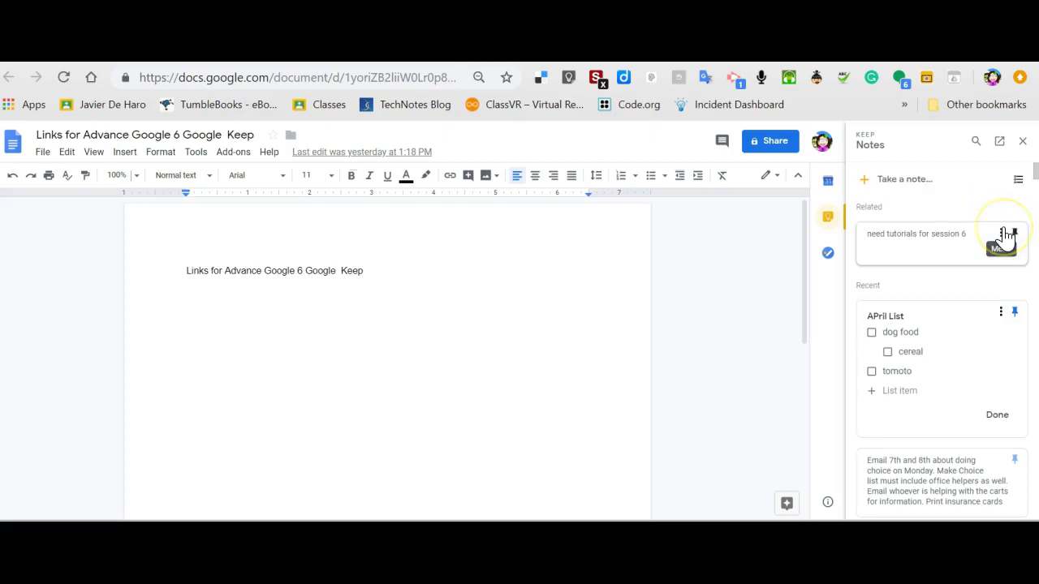
click(1006, 237)
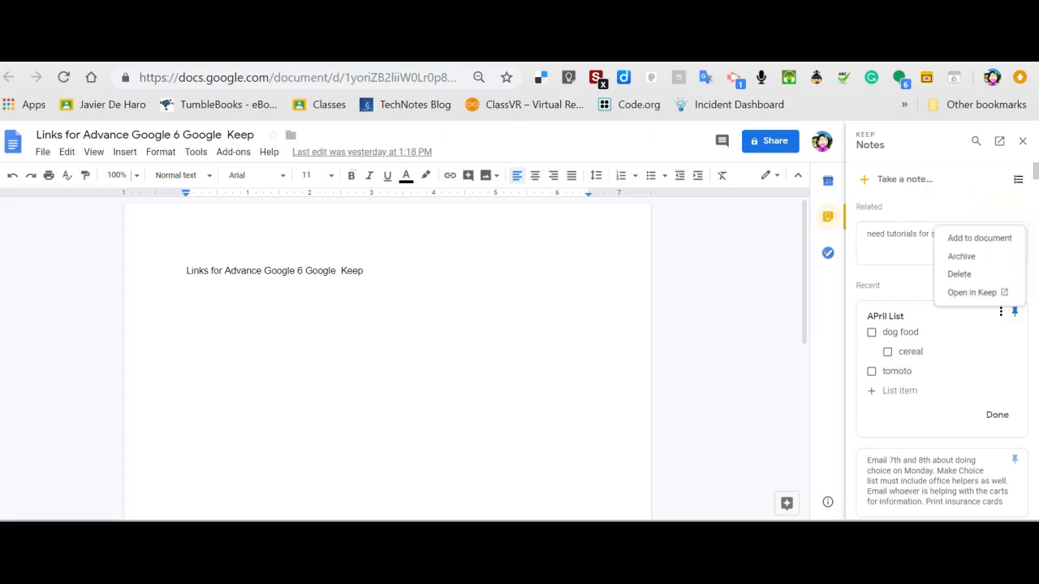
click(964, 203)
click(1000, 234)
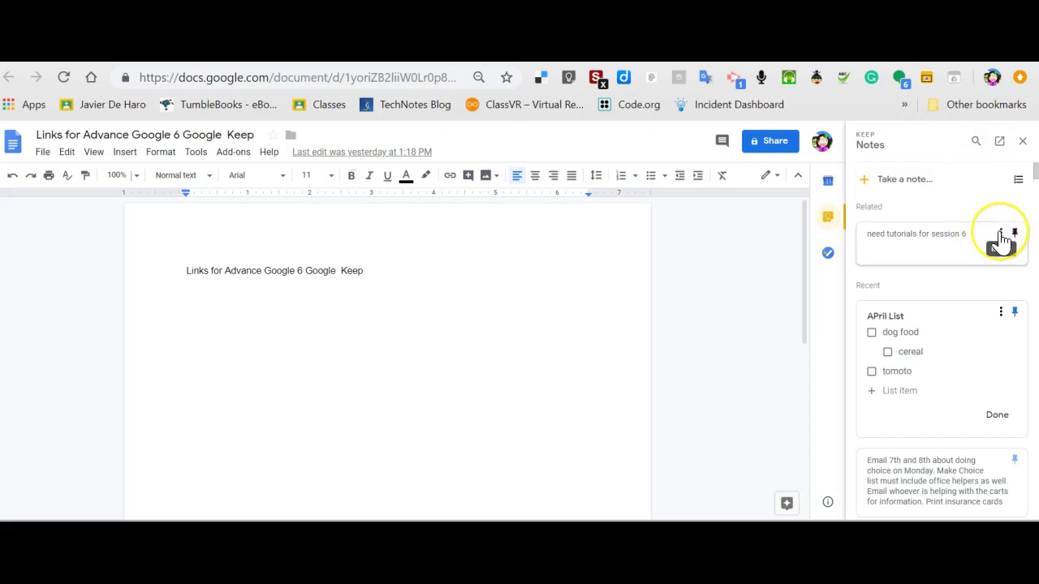
click(971, 294)
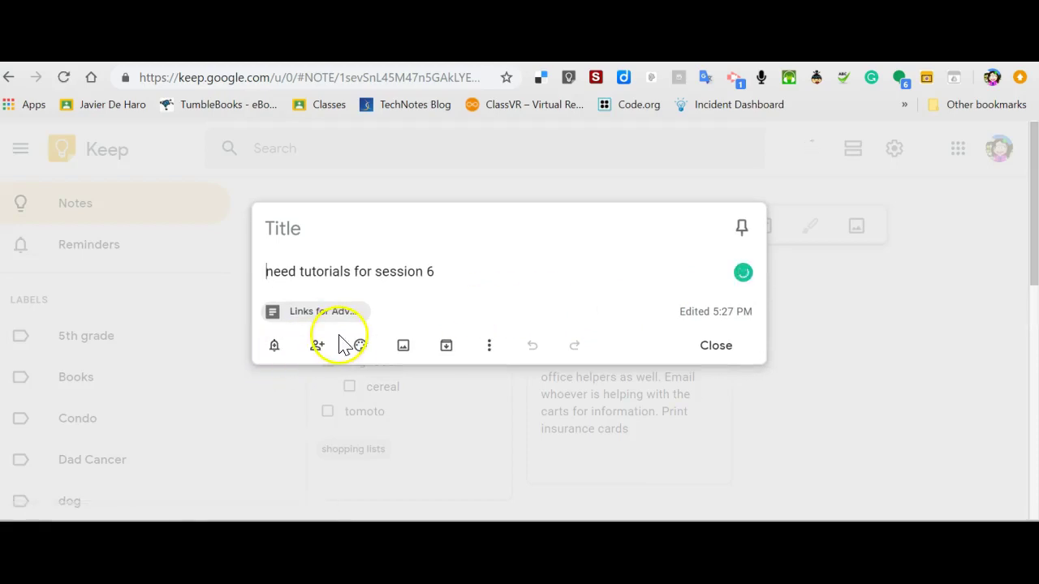
Color the session 6 note teal and add the '5th grade' label.
mouse_move(361, 350)
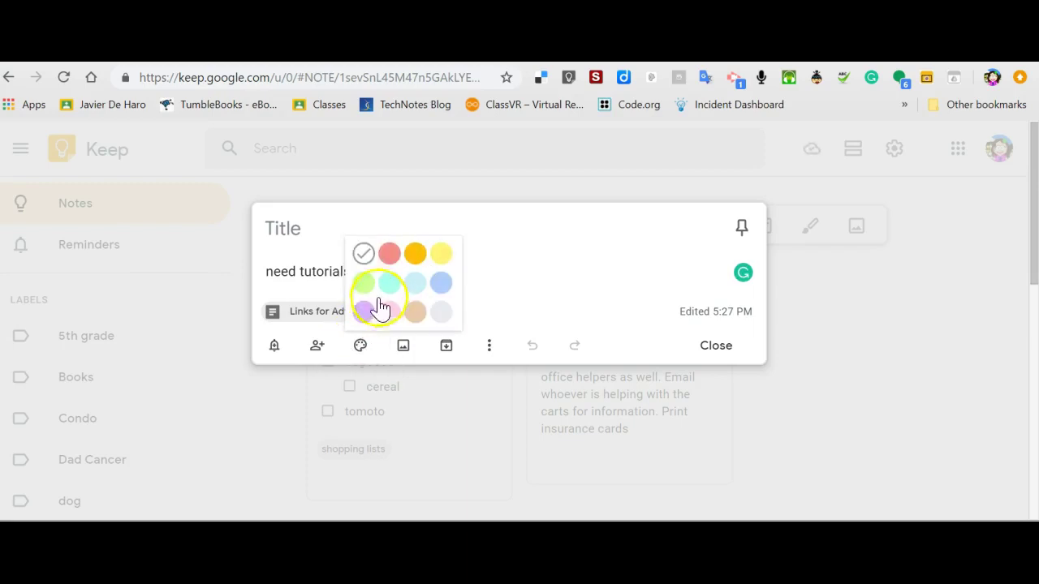
click(390, 283)
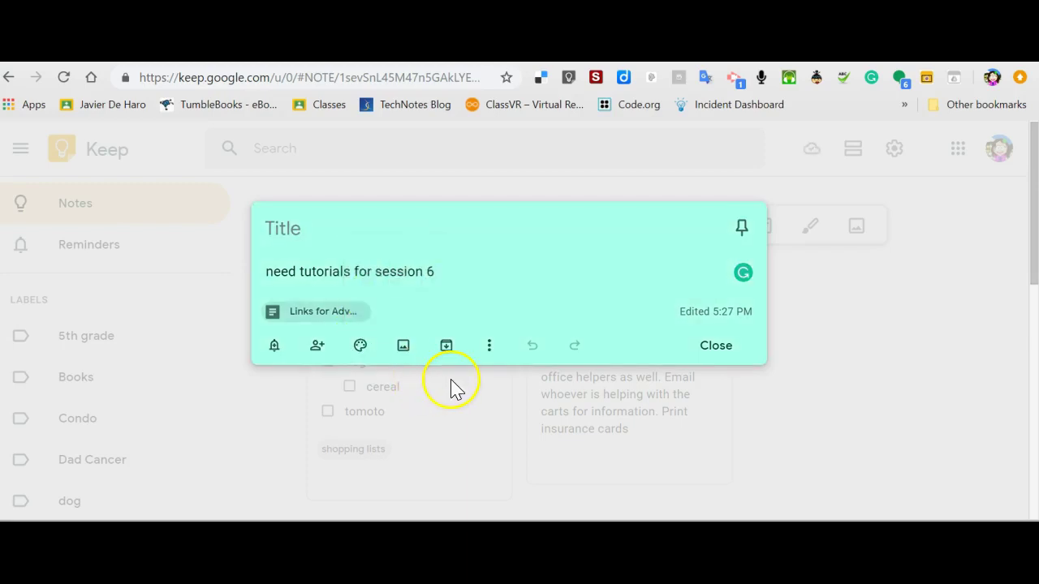
click(488, 349)
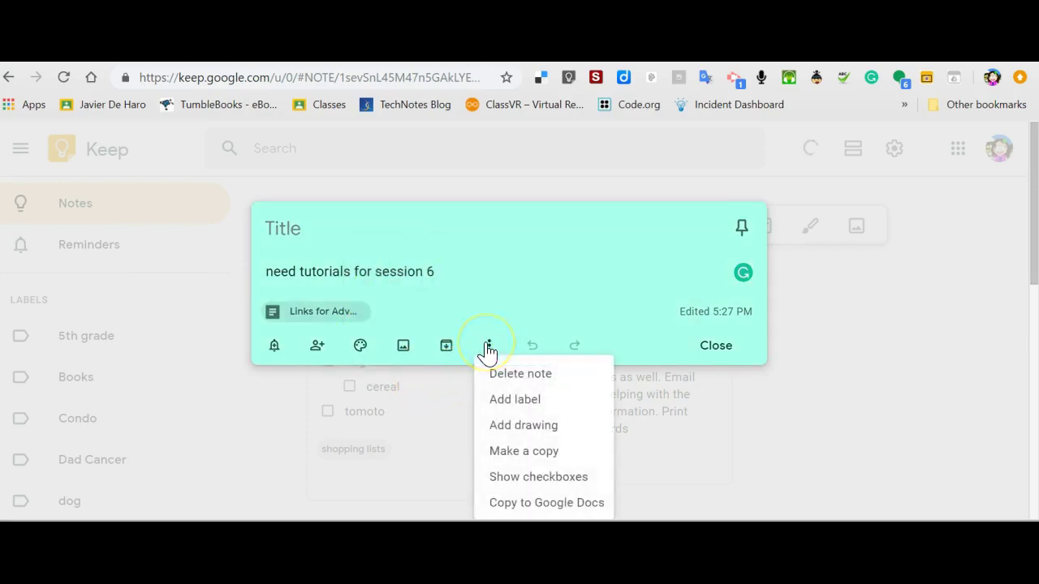
click(504, 399)
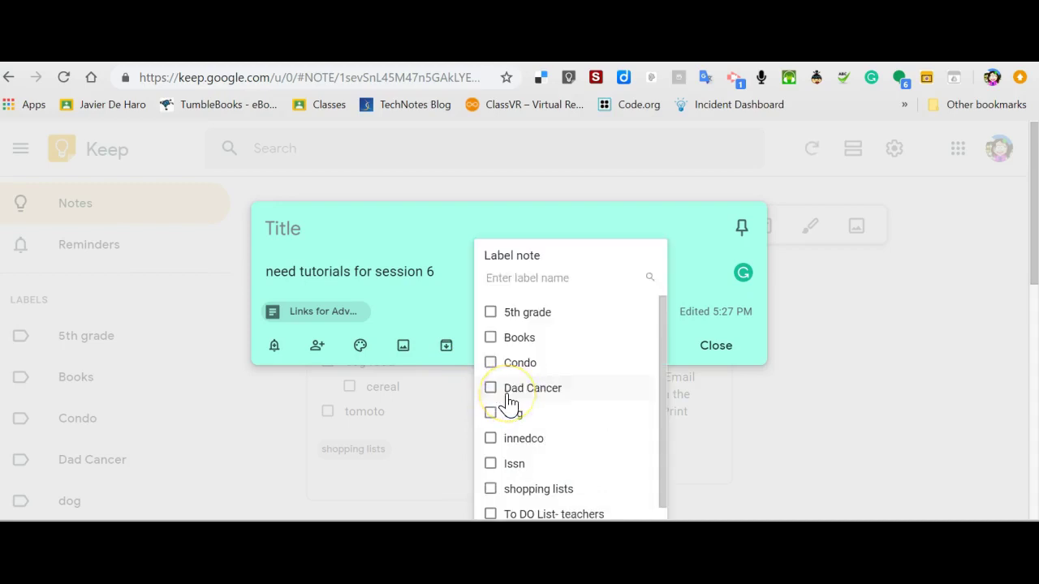
click(490, 314)
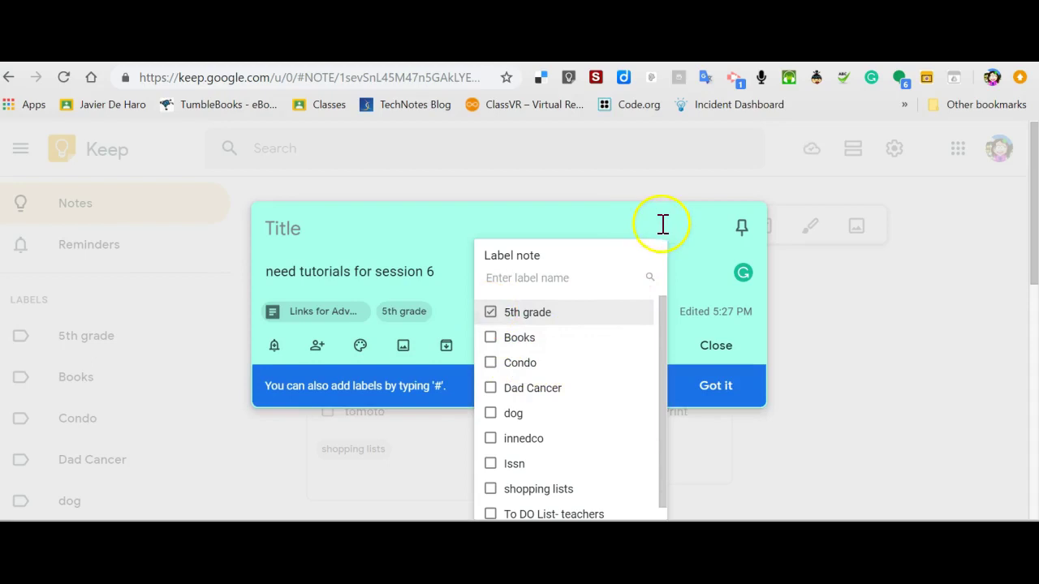
click(664, 251)
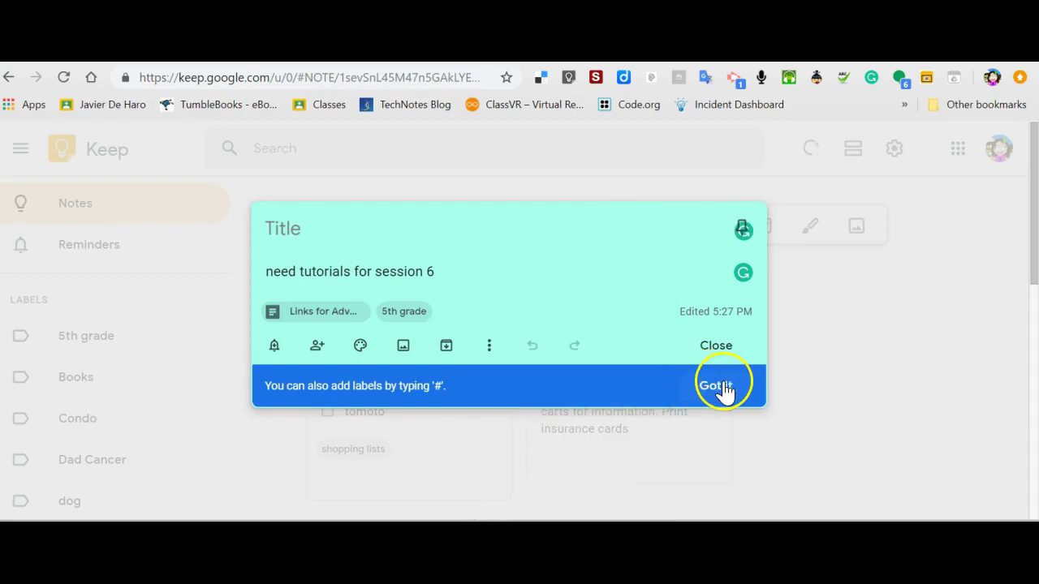
click(716, 346)
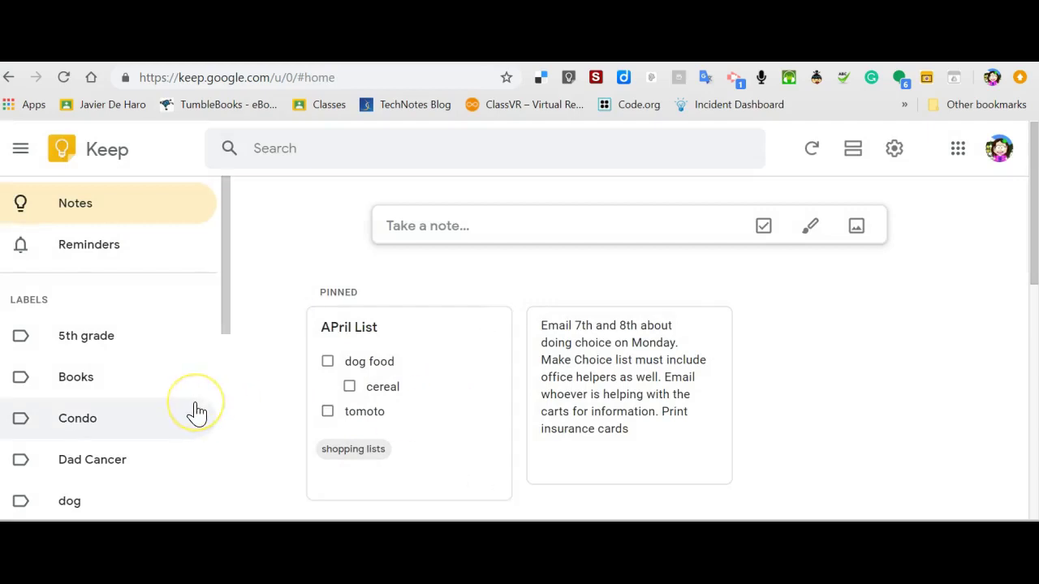
Filter Keep to show only the notes labelled 5th grade.
scroll(197, 411, down, 5)
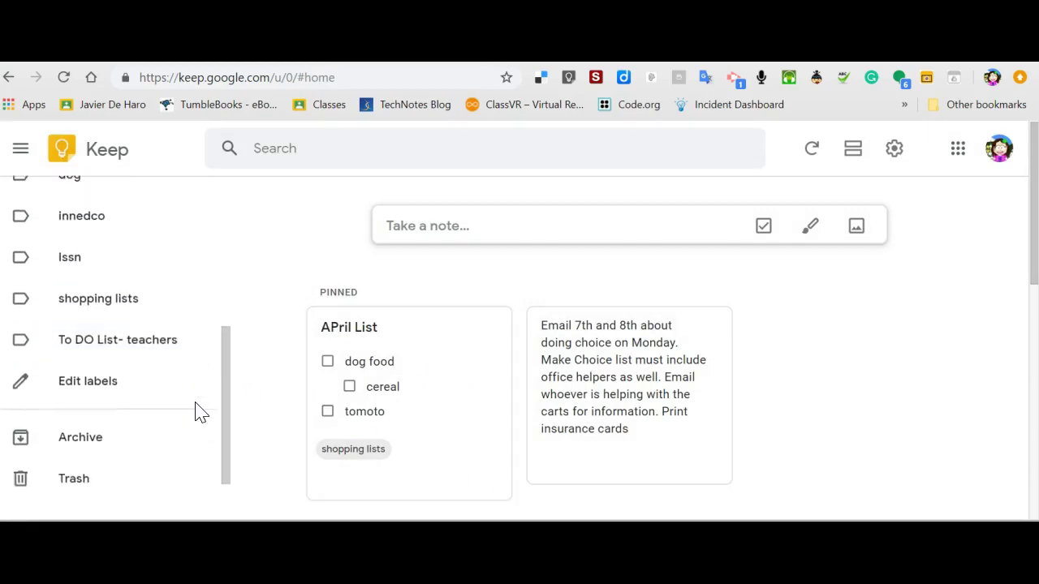
scroll(197, 411, up, 5)
click(117, 247)
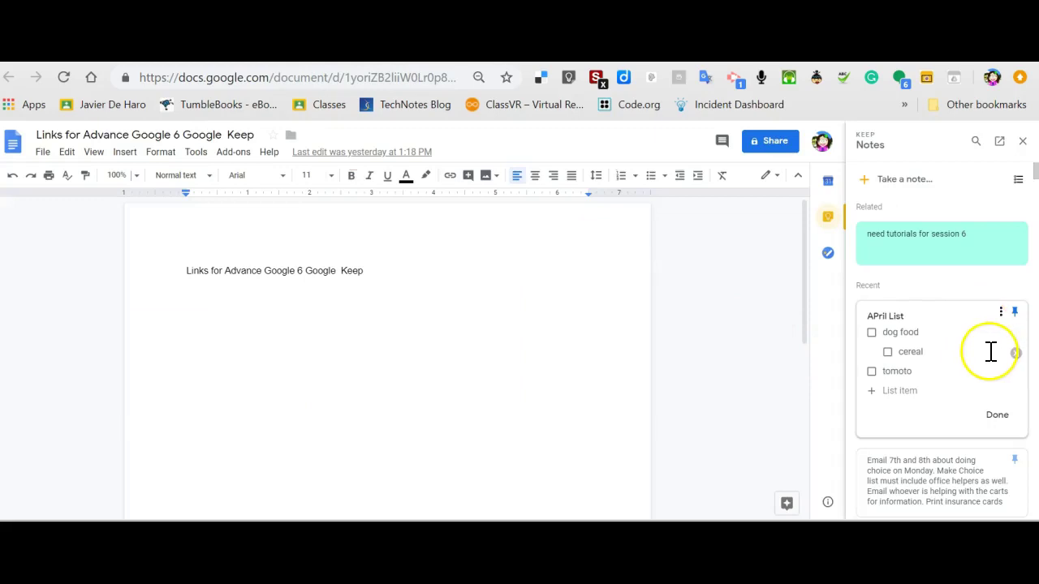
Insert the April List above the document's Links line and start a new blank Keep checklist.
scroll(973, 372, down, 1)
scroll(973, 371, down, 1)
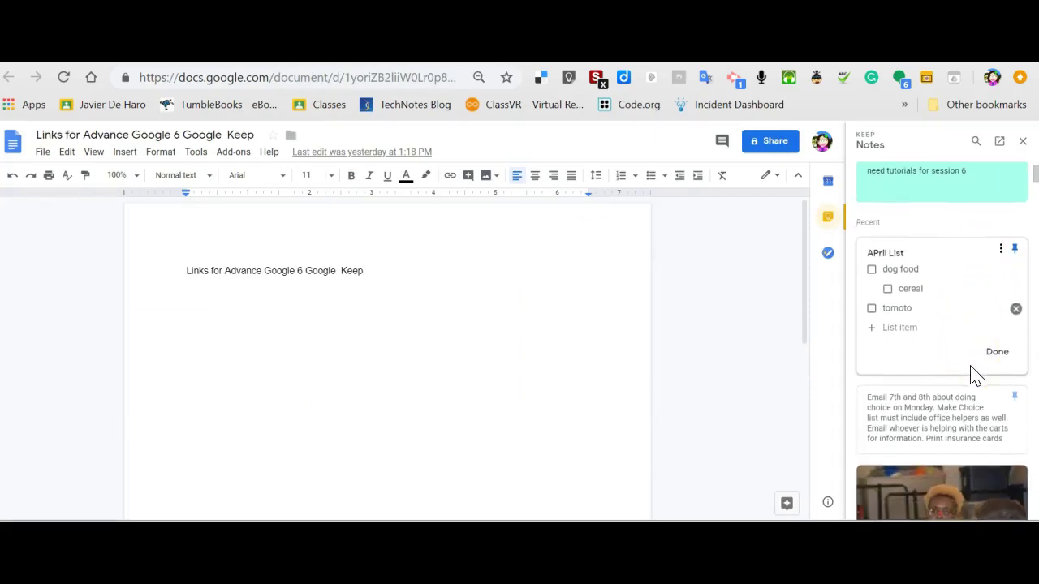
scroll(974, 371, up, 1)
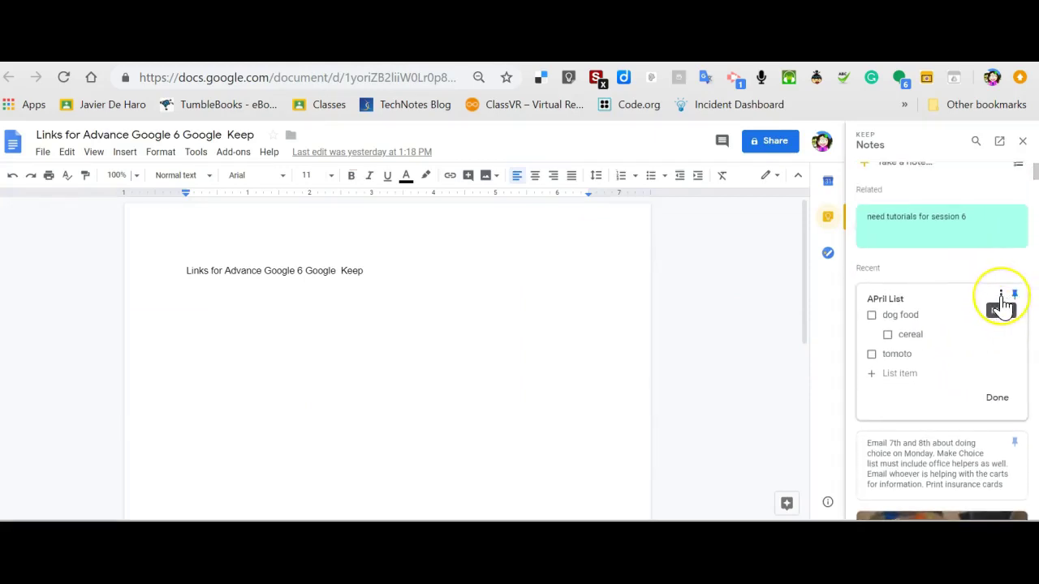
click(1000, 297)
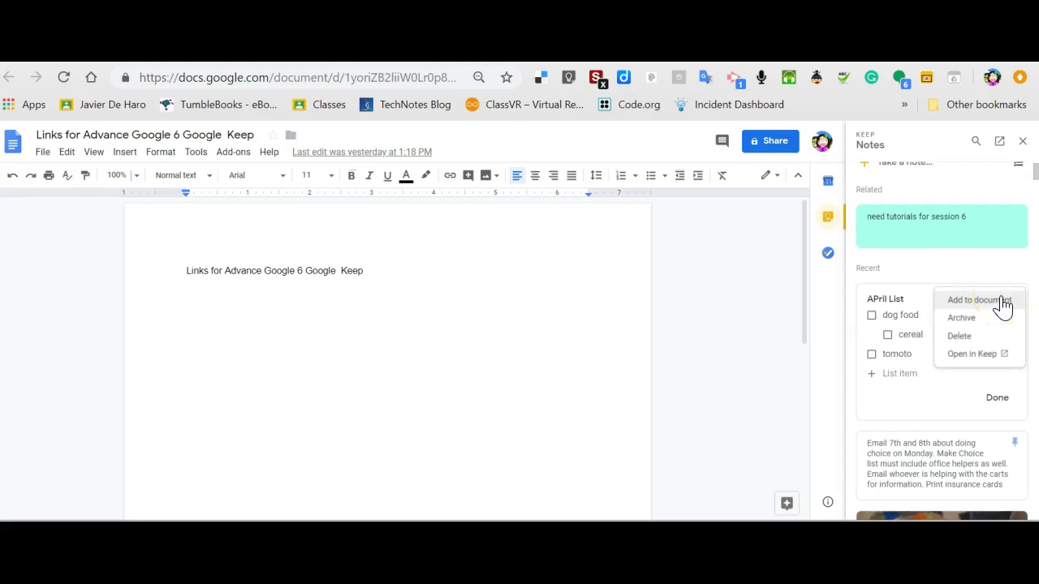
click(984, 301)
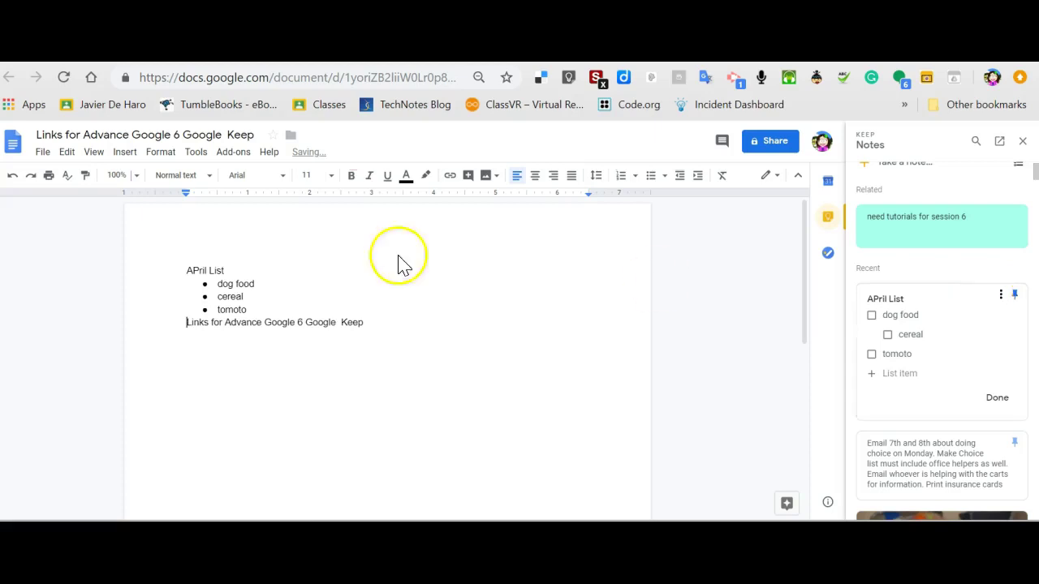
click(186, 294)
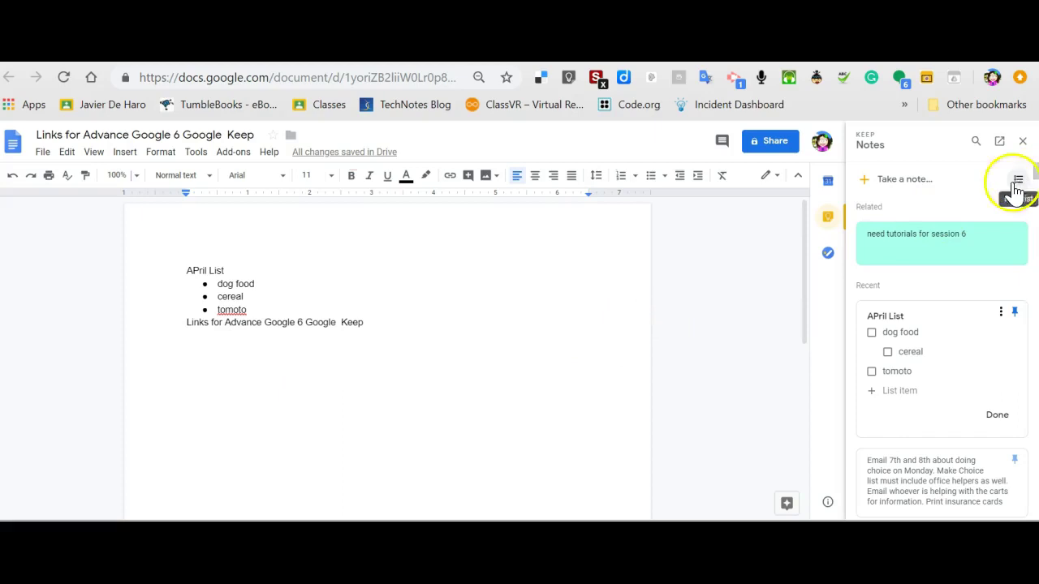
click(899, 187)
click(1015, 182)
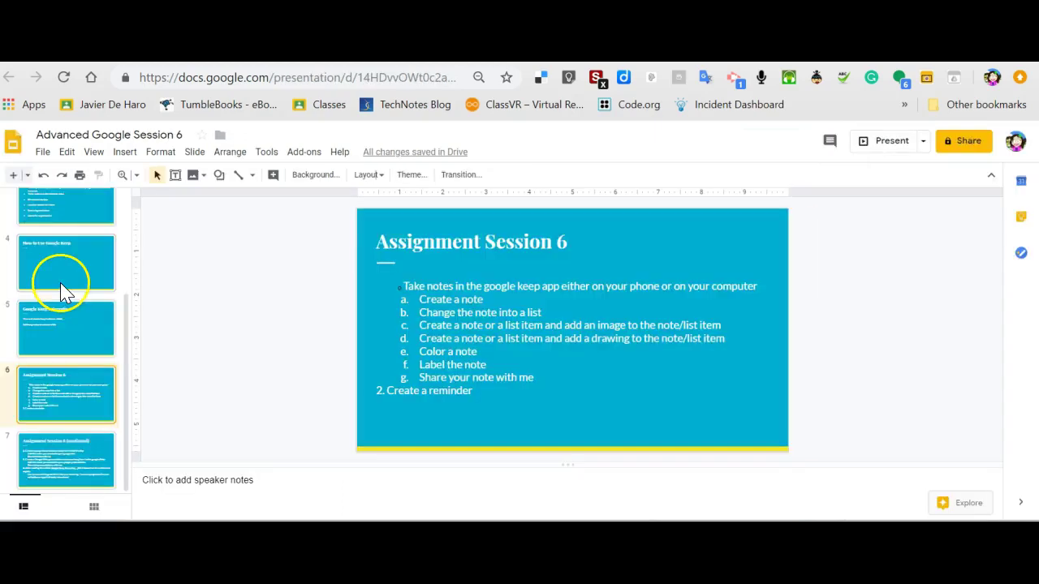
Select slide 4, 'How to Use Google Keep', and show Keep notes beside it.
click(65, 288)
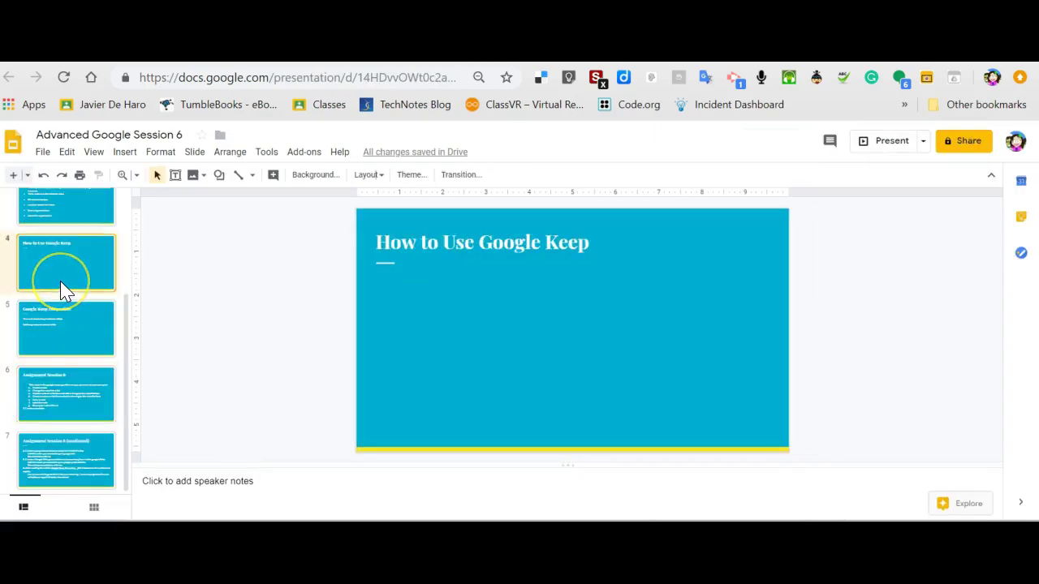
click(738, 283)
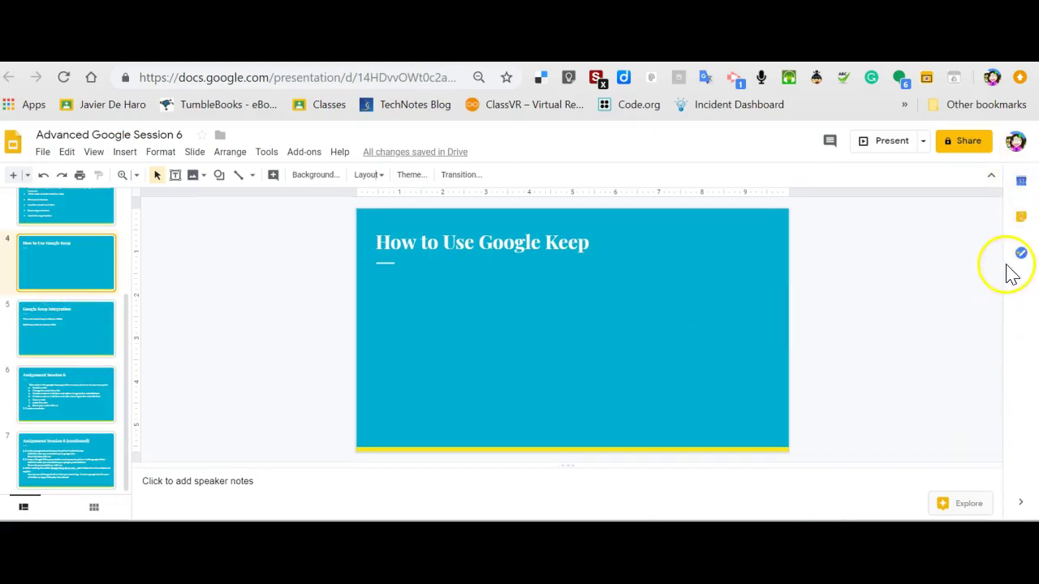
click(1025, 503)
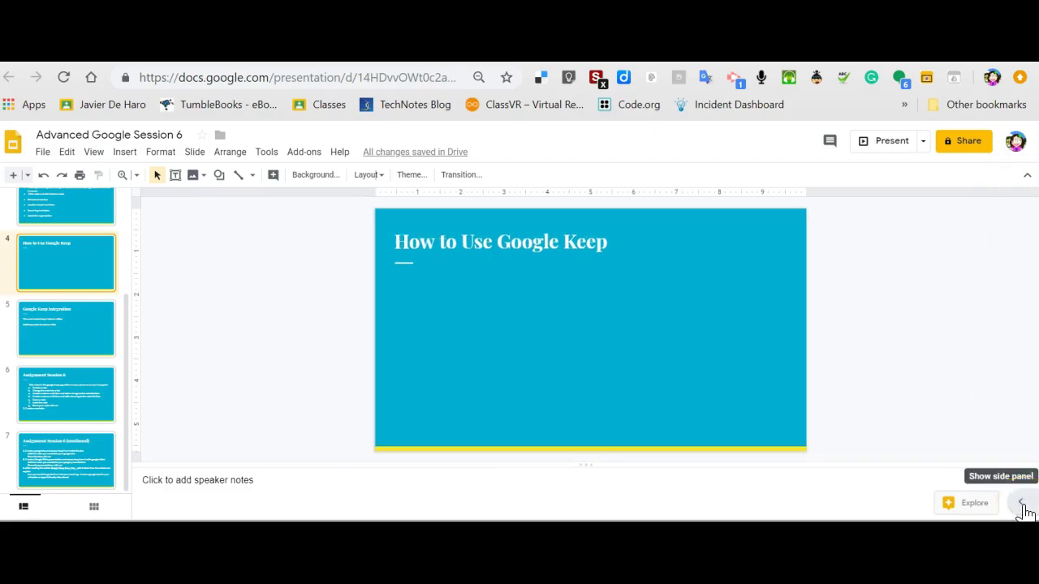
click(1022, 503)
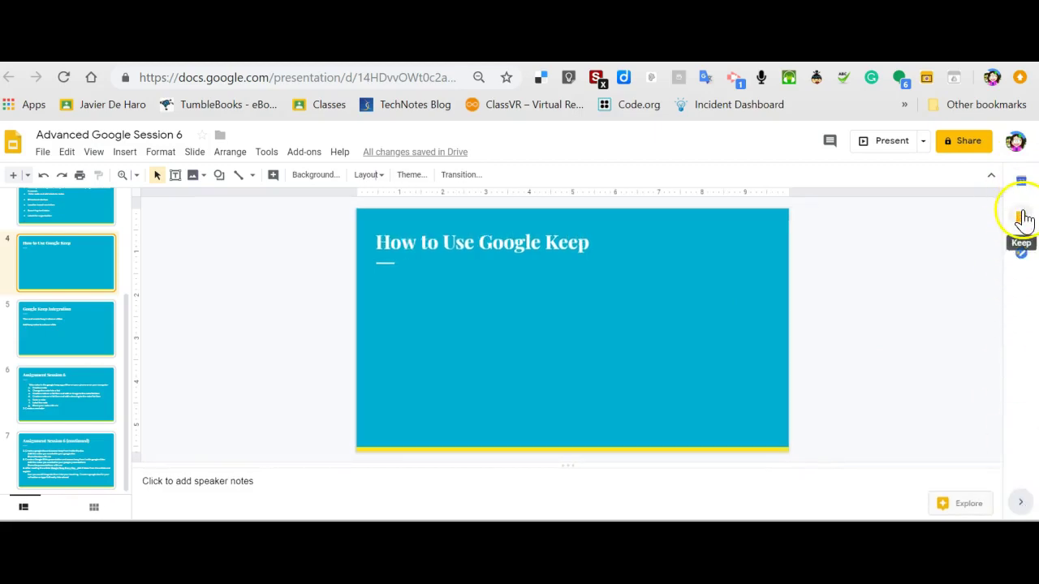
click(1022, 217)
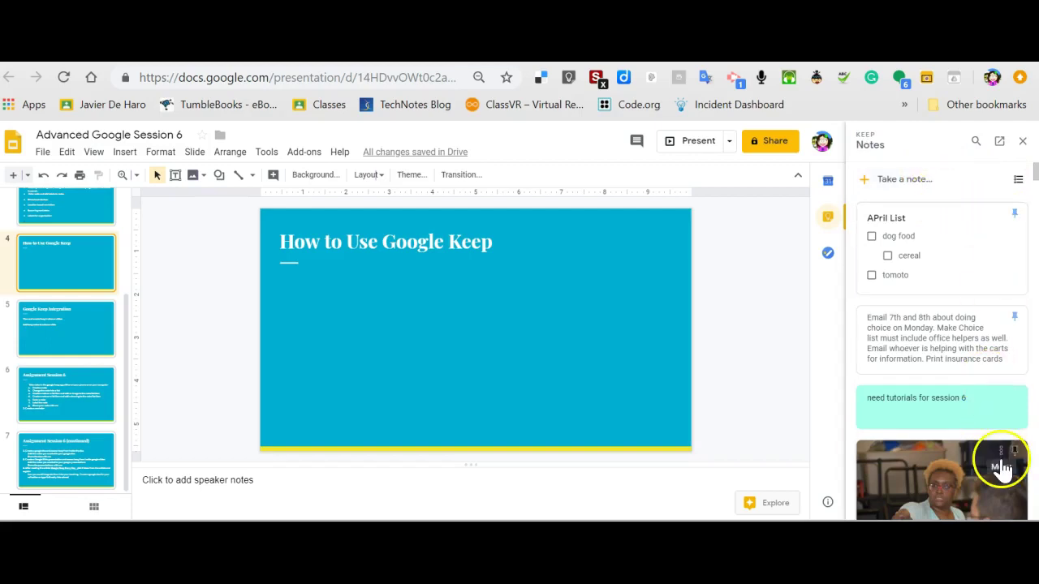
Add the Keep photo note to slide 4 and shrink it into the lower right.
scroll(1001, 458, down, 2)
click(1001, 357)
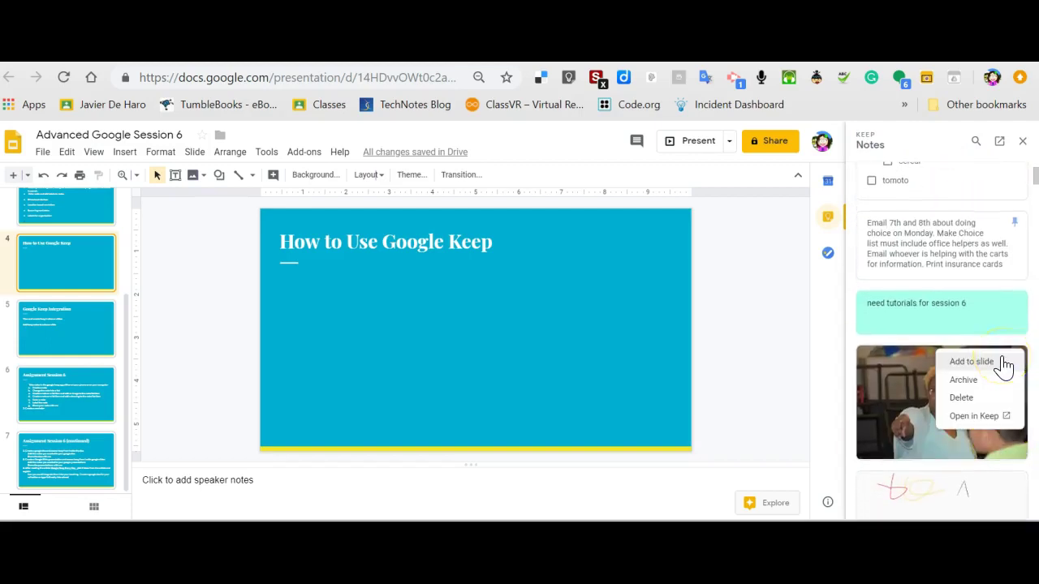
click(972, 362)
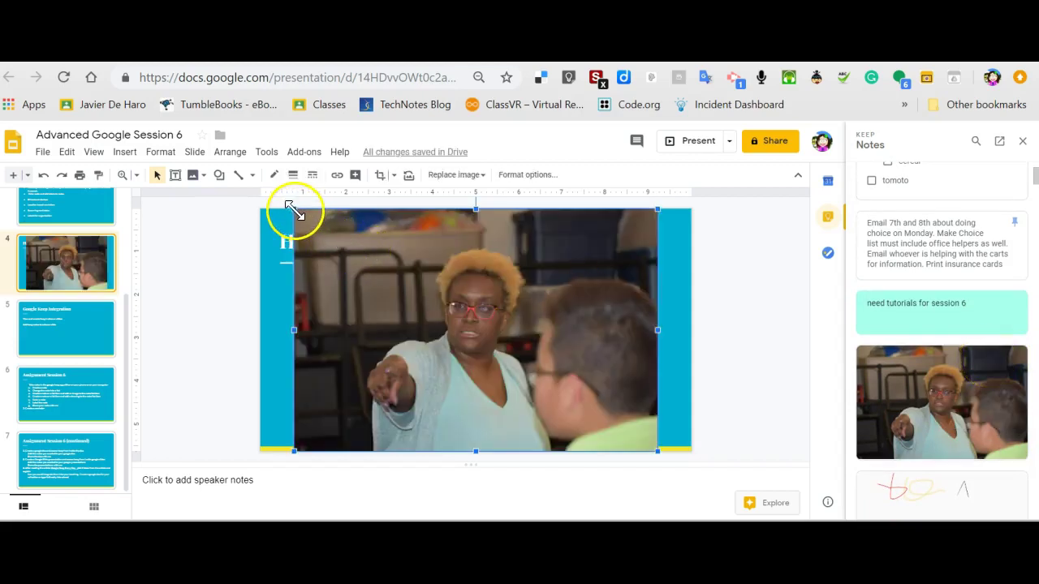
drag(294, 210, 499, 295)
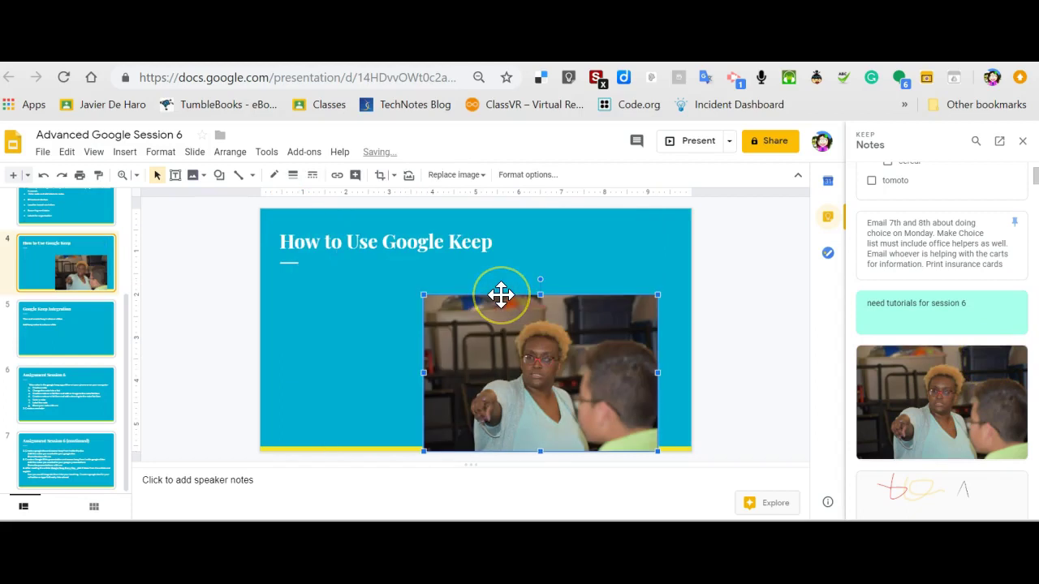
click(520, 349)
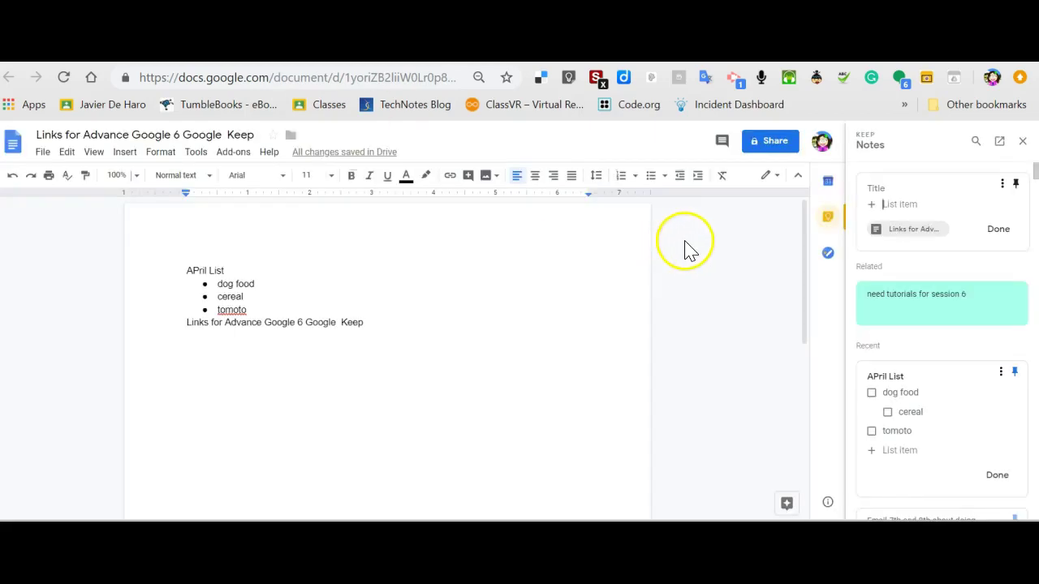
Check the comment notification options, then close the Keep notes panel.
click(720, 146)
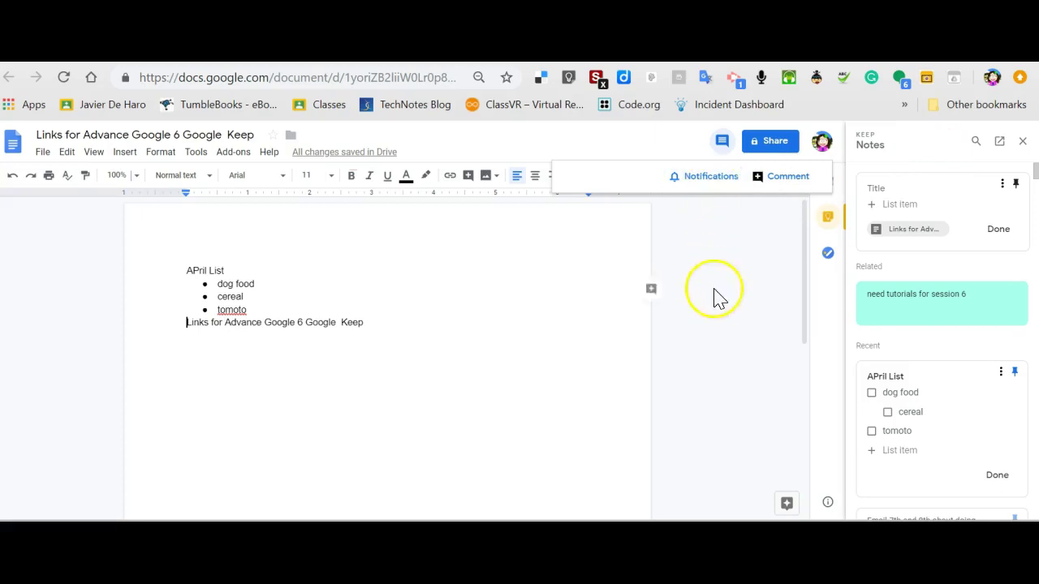
click(1022, 141)
click(1021, 218)
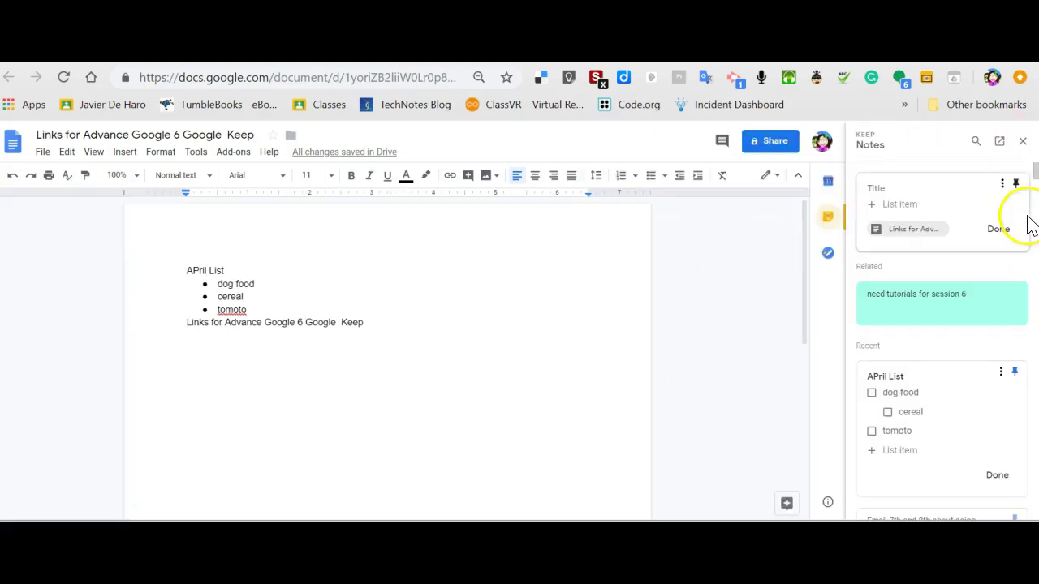
click(1022, 142)
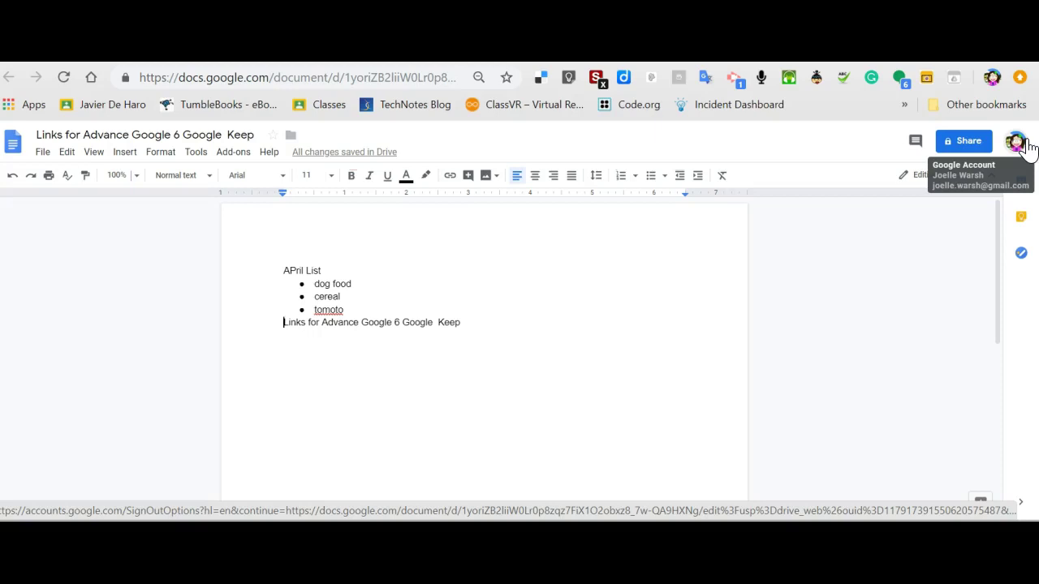
click(777, 204)
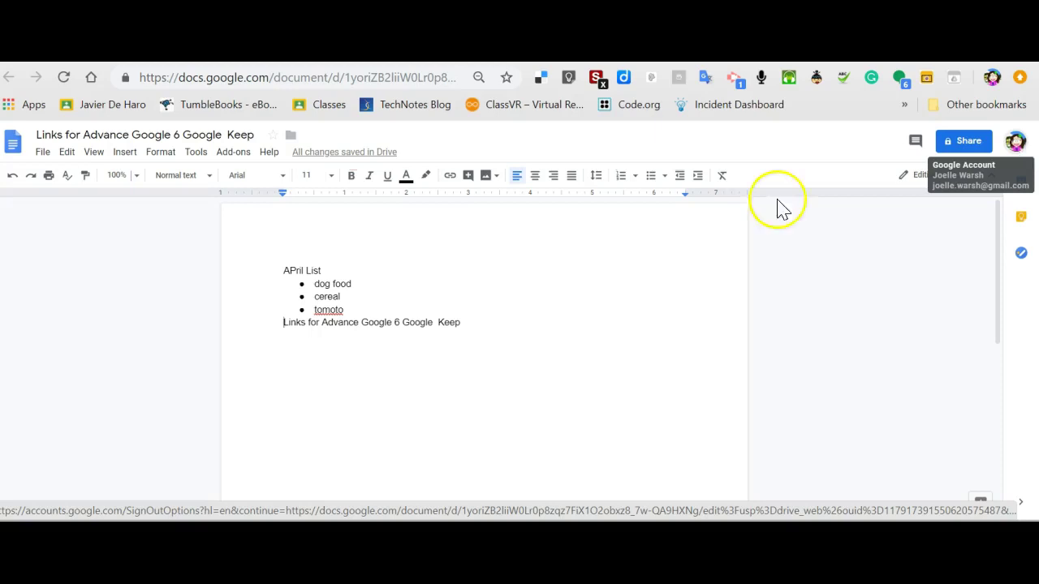